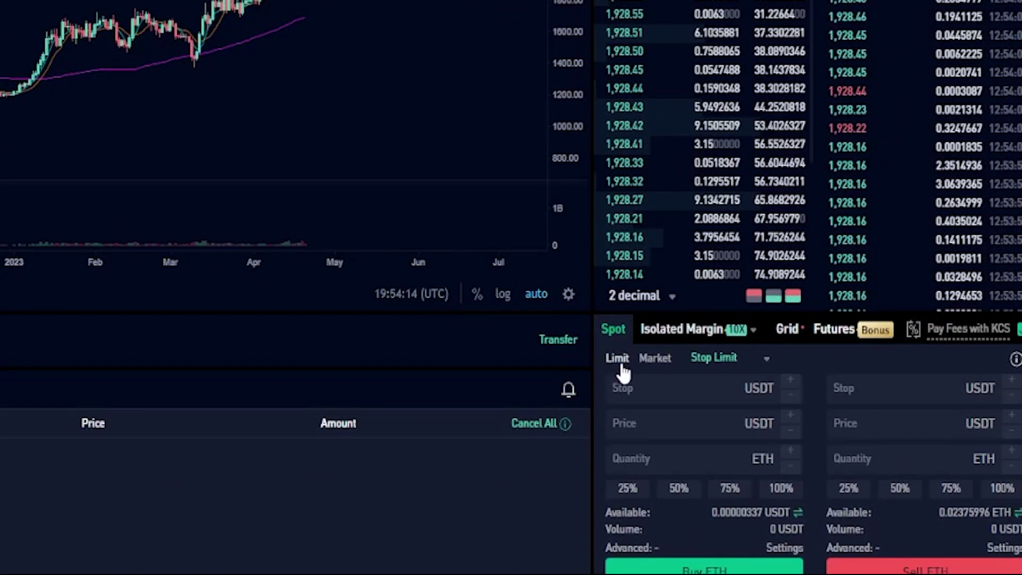
# - Switch the spot order type from Stop Limit to OCO
pyautogui.click(767, 366)
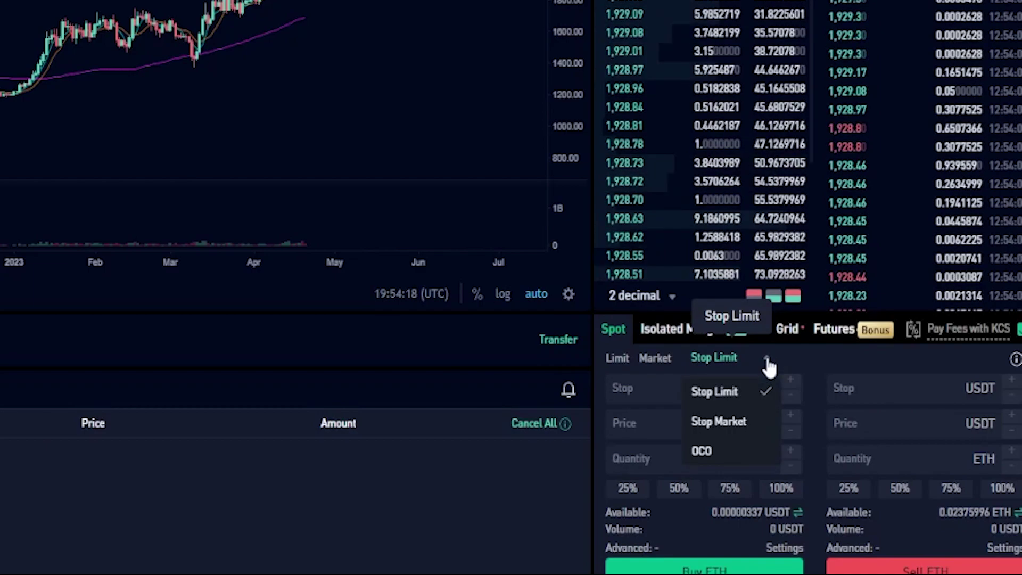
pyautogui.click(719, 449)
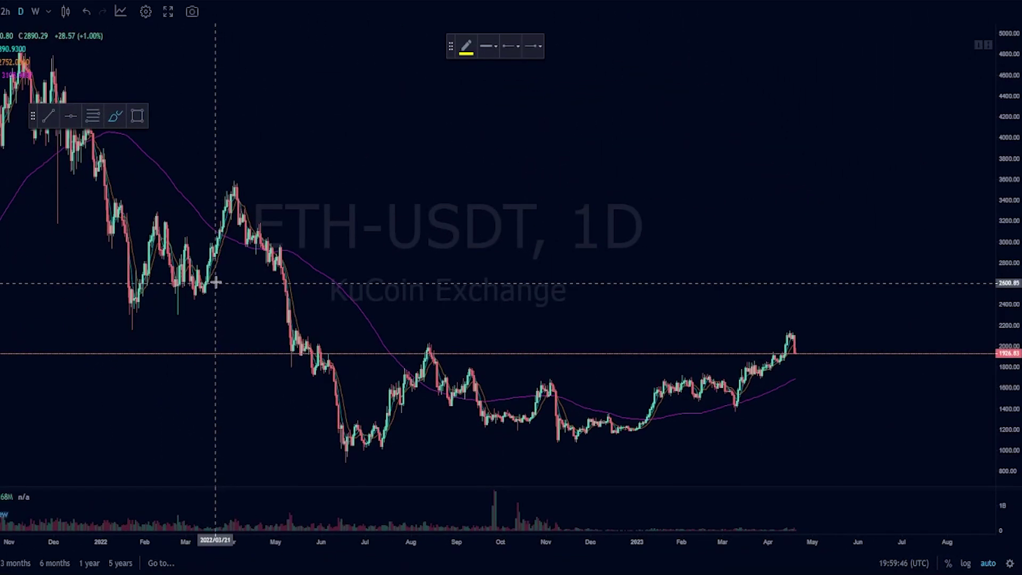
# - Mark the 2492.61 level with a horizontal line, discarding a trial brush circle first
pyautogui.moveTo(217, 282); pyautogui.dragTo(176, 299)
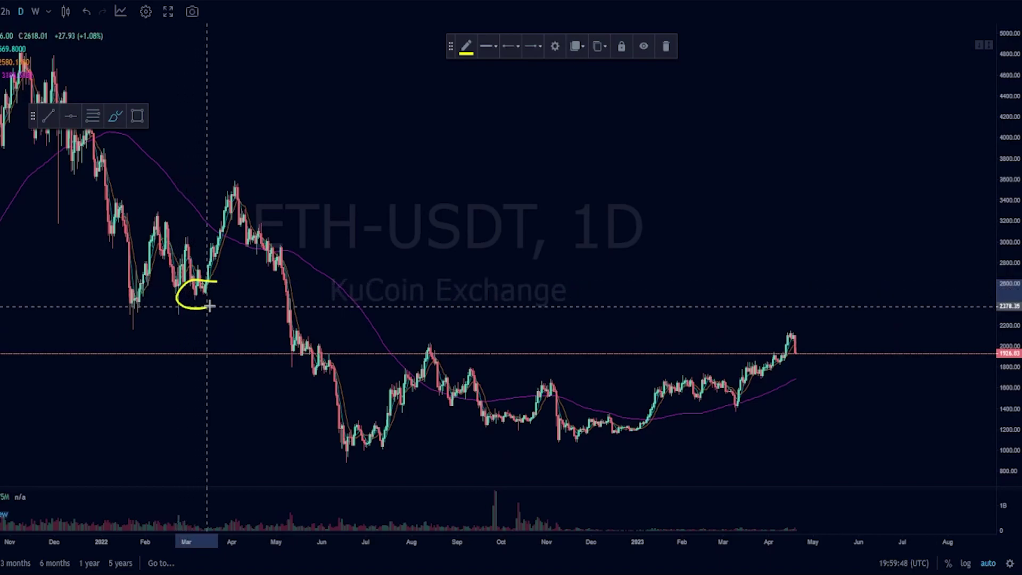
pyautogui.hotkey('ctrl', 'z')
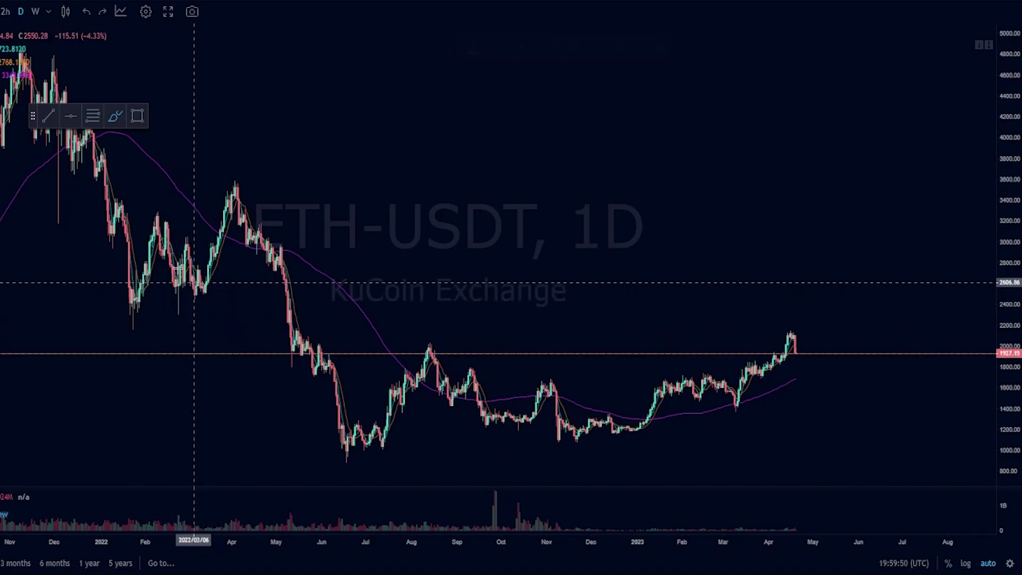
pyautogui.click(71, 117)
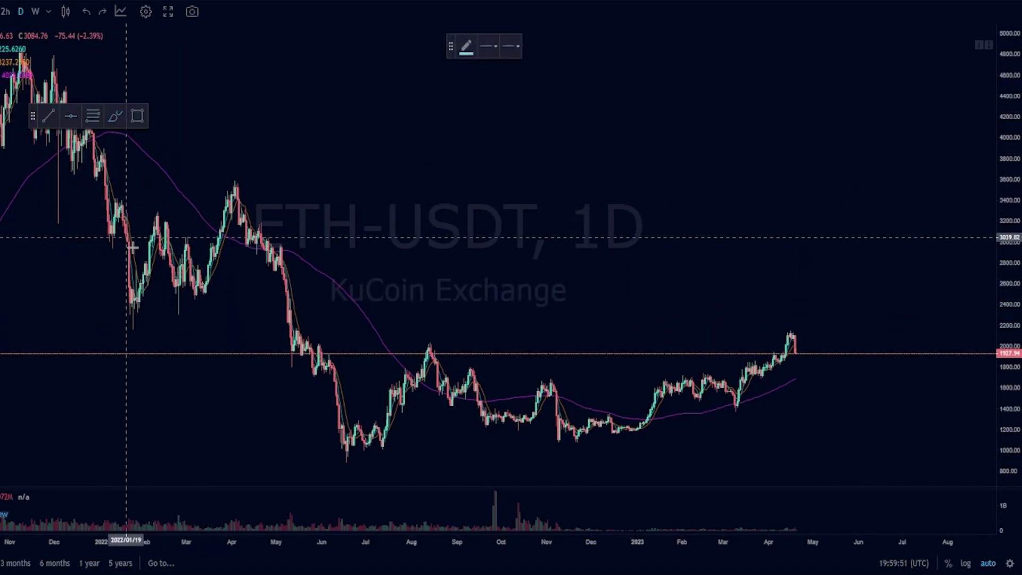
pyautogui.click(203, 294)
pyautogui.rightClick(320, 203)
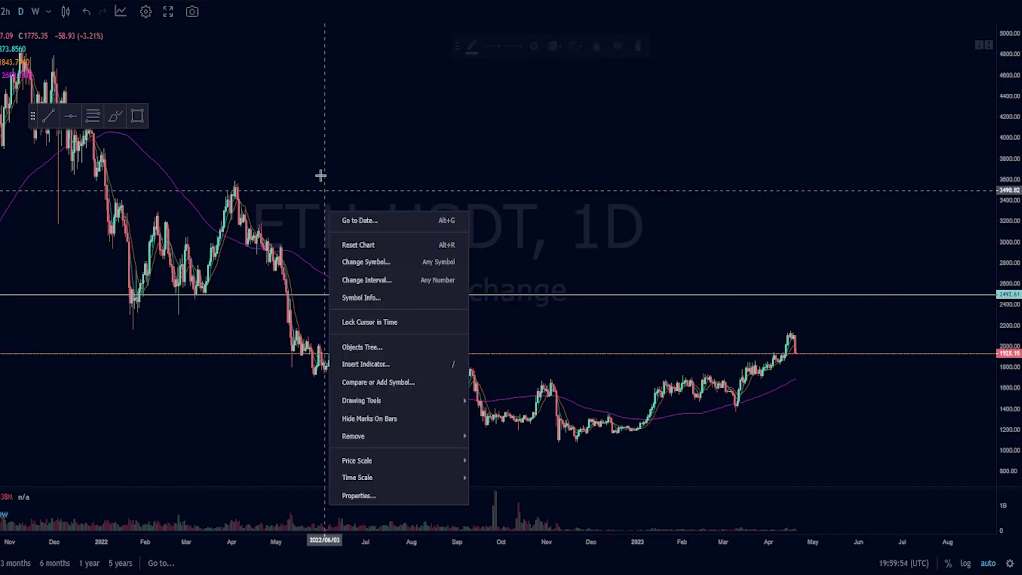
pyautogui.click(308, 221)
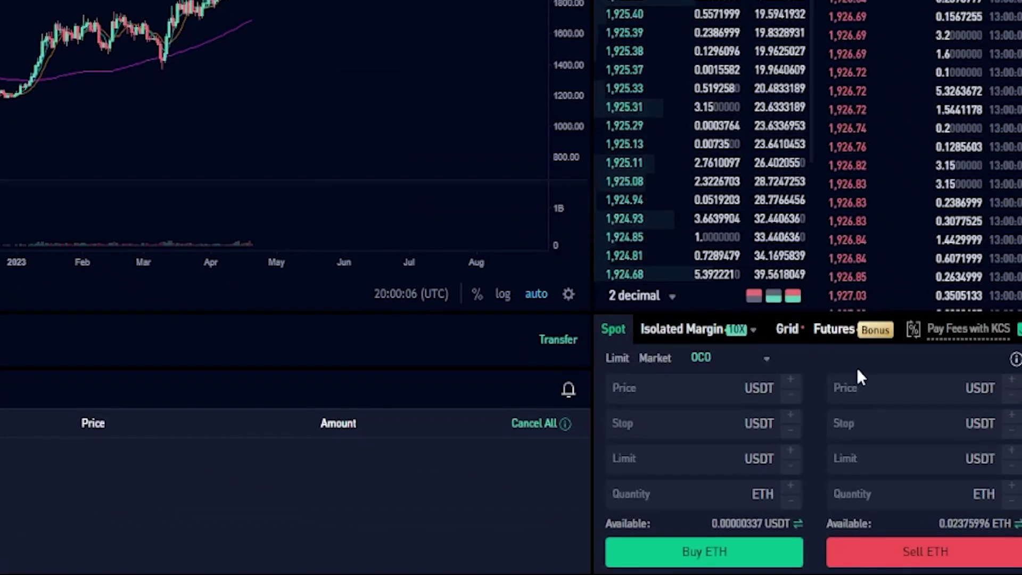
# - Enter 2492 USDT as the sell-side OCO Price
pyautogui.click(881, 391)
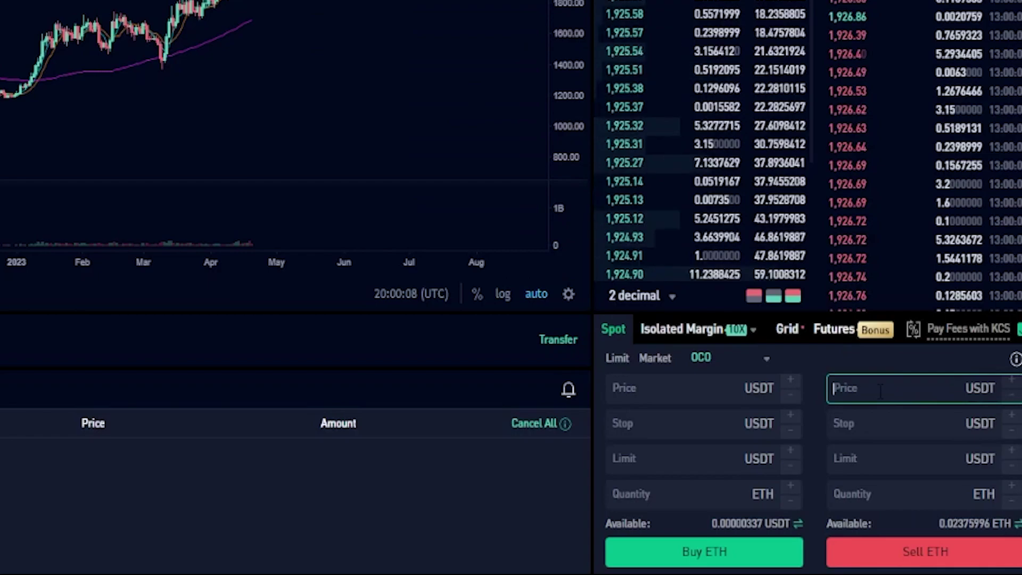
pyautogui.write('2492')
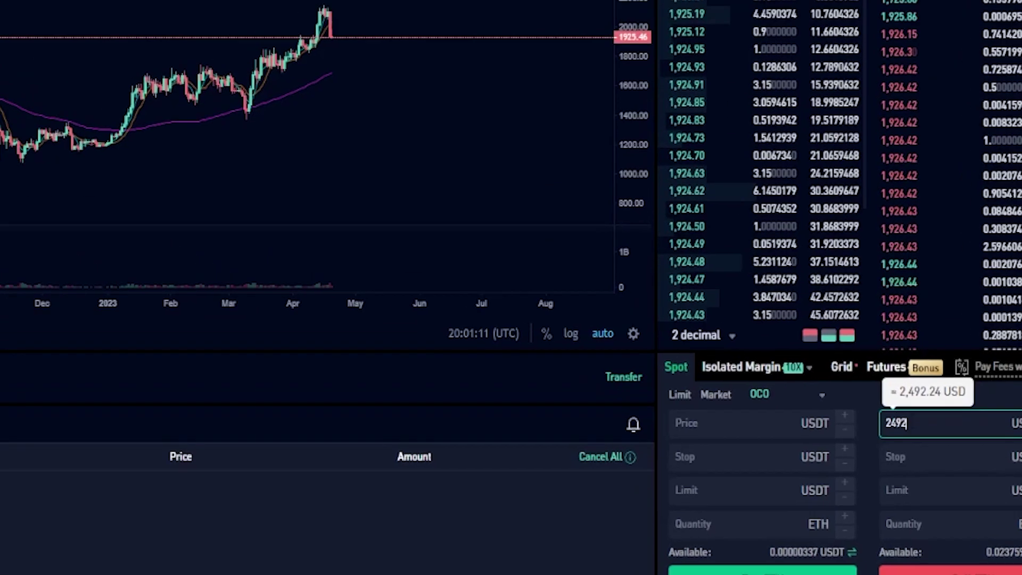
# - Add a horizontal line at about 1422 near the March 2023 low, discarding a brush circle
pyautogui.scroll(5, 673, 429)
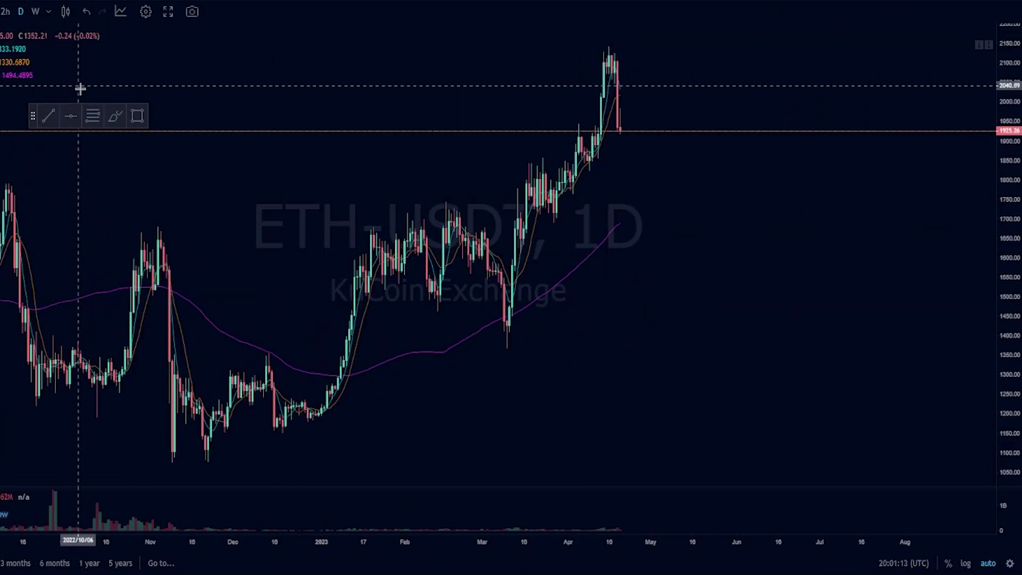
pyautogui.click(114, 116)
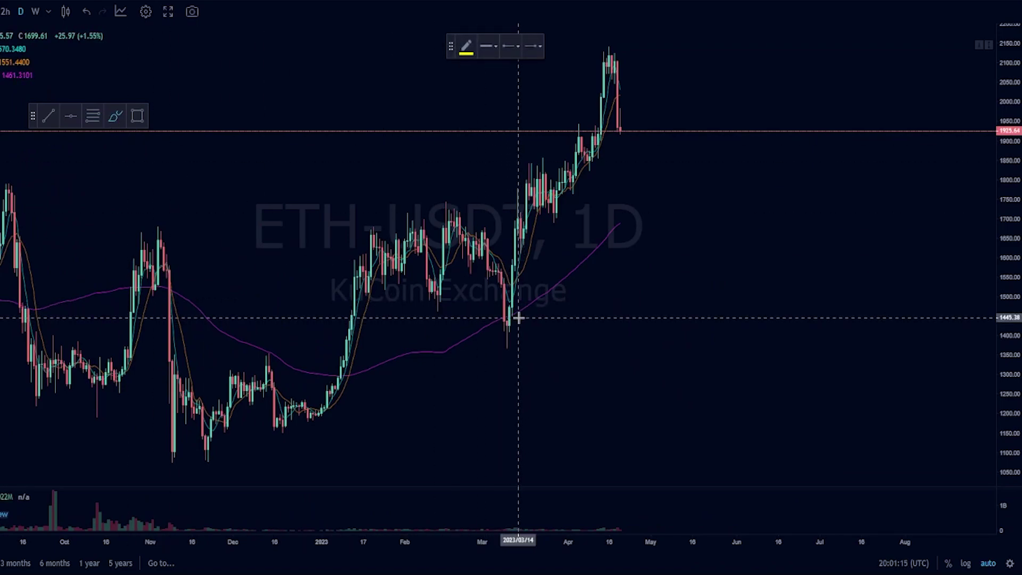
pyautogui.moveTo(518, 318); pyautogui.dragTo(493, 318)
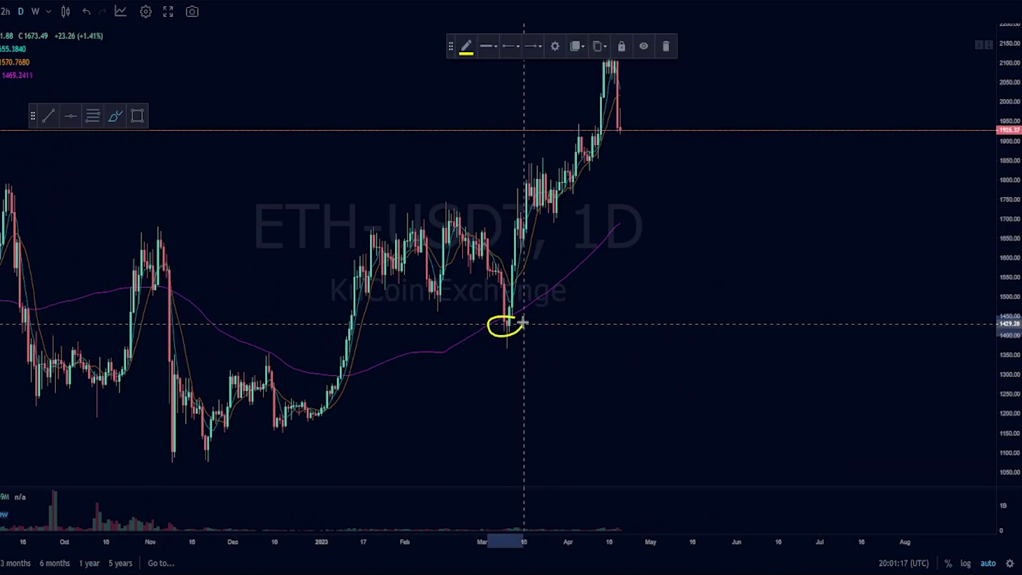
pyautogui.hotkey('ctrl', 'z')
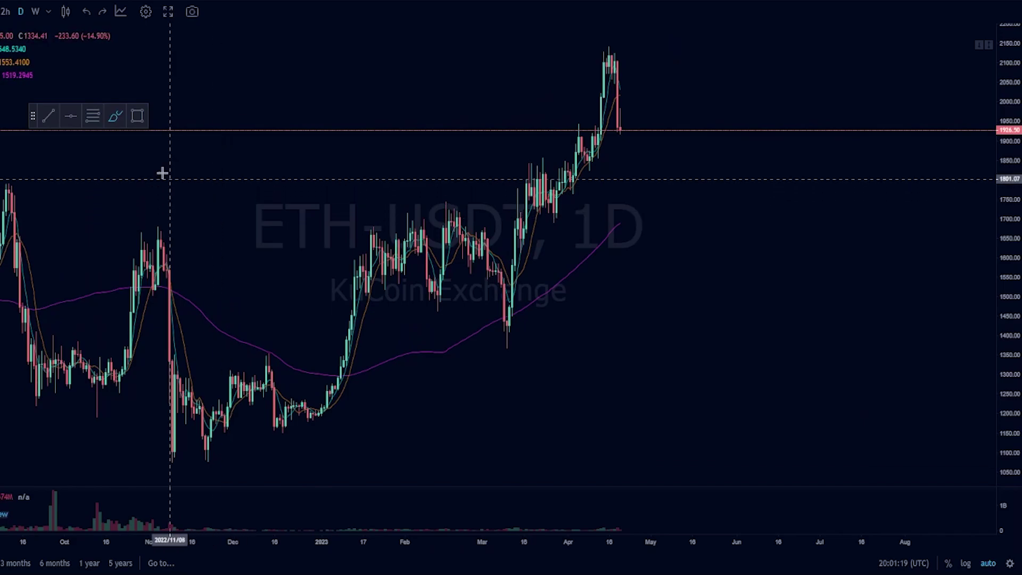
pyautogui.click(70, 116)
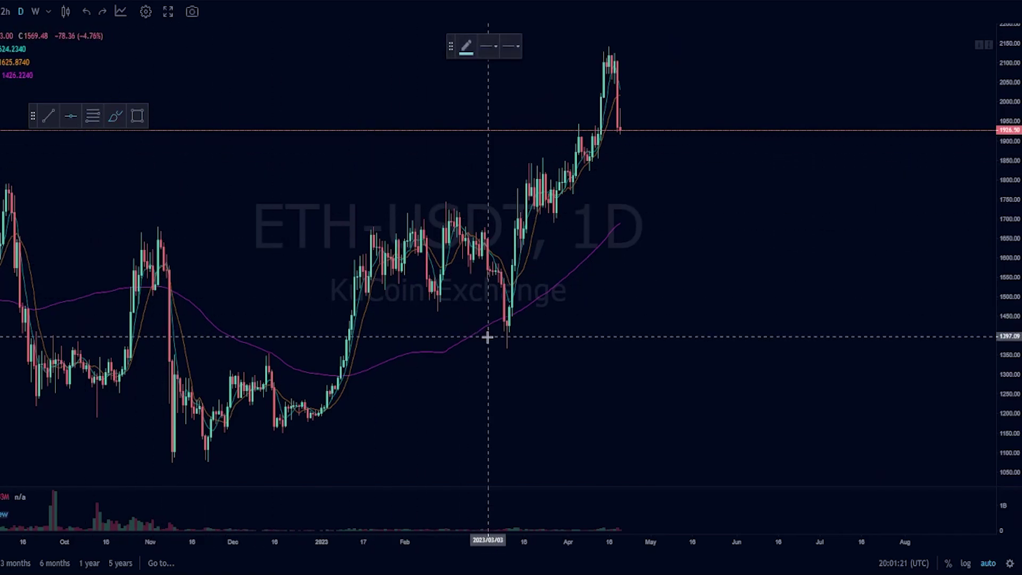
pyautogui.click(509, 326)
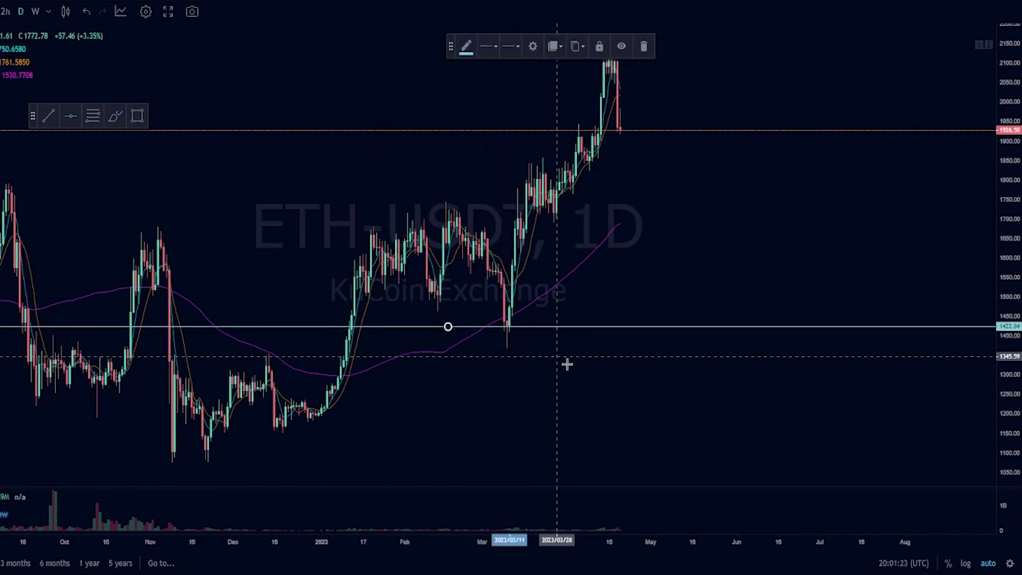
pyautogui.hscroll(3, 543, 373)
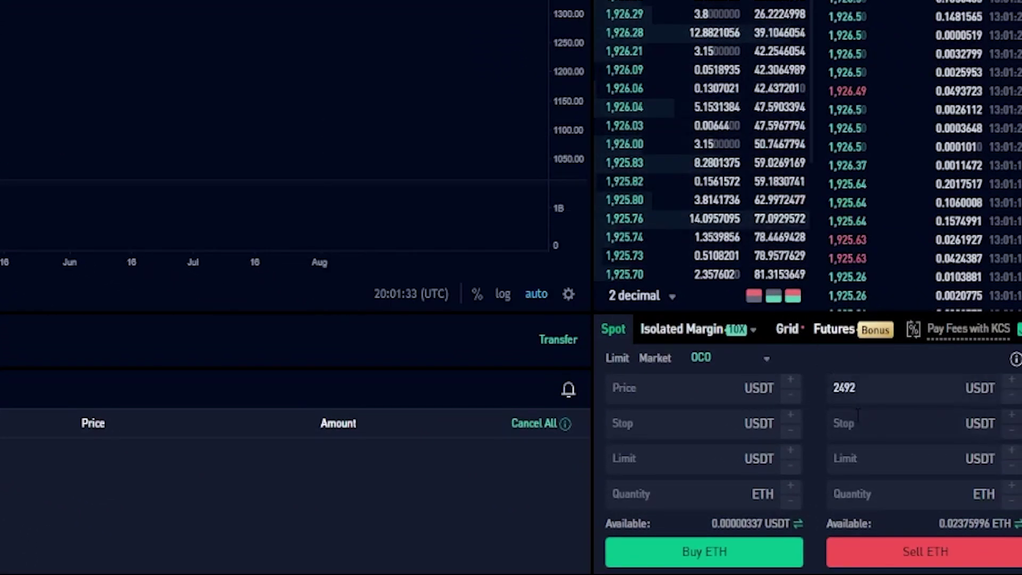
# - Enter 1422 USDT as the sell-side OCO Stop and check the value
pyautogui.click(852, 423)
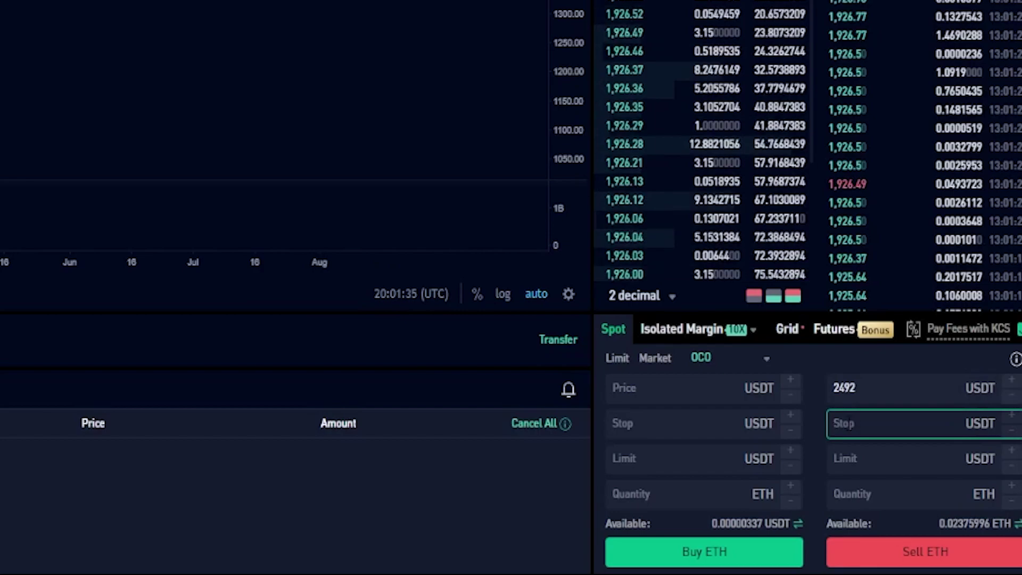
pyautogui.write('1422')
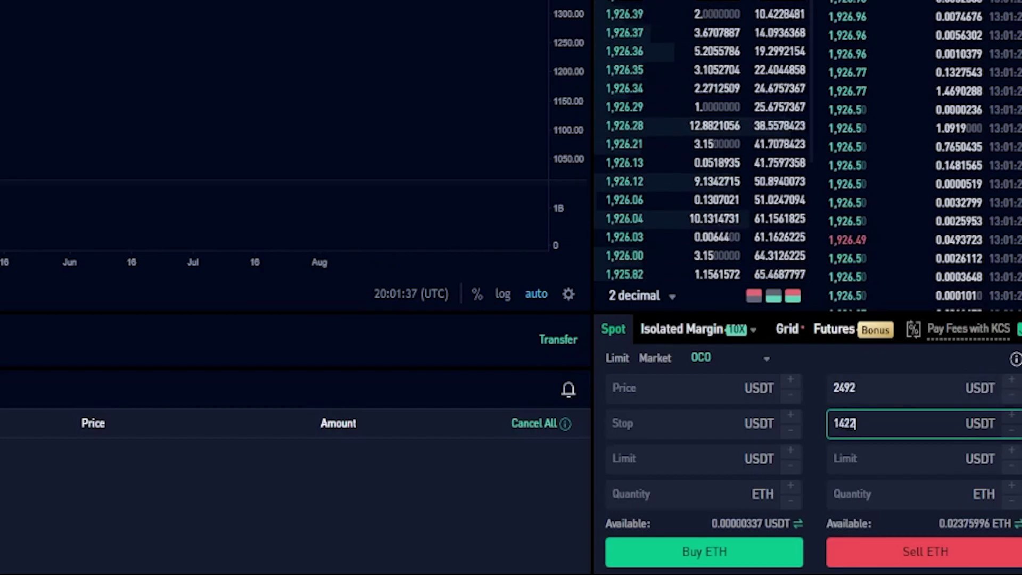
pyautogui.click(876, 436)
pyautogui.hotkey('ctrl', 'a')
pyautogui.click(895, 426)
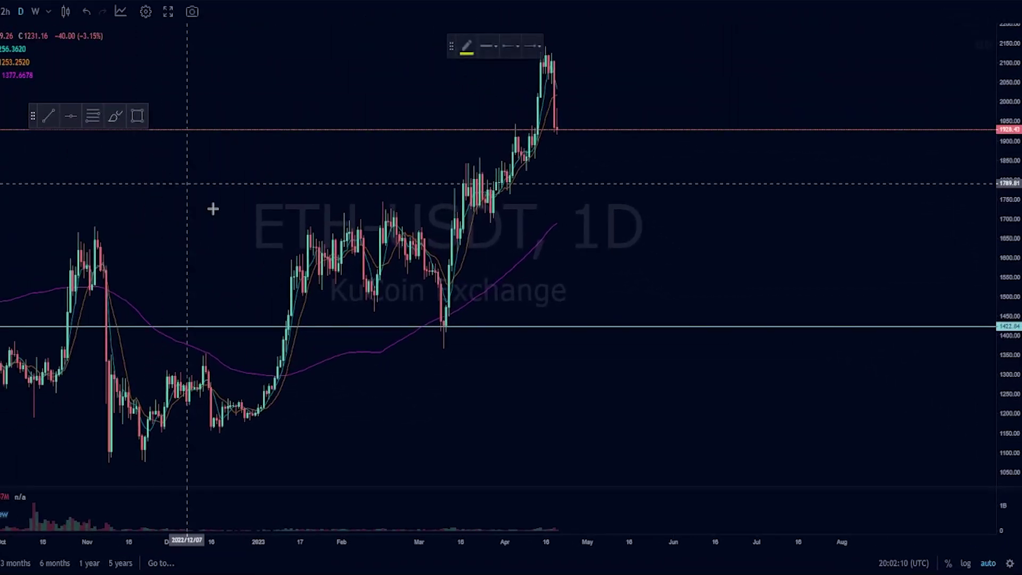
# - Place a third horizontal line at 1360 below the March low, after undoing a brush circle
pyautogui.scroll(1, 339, 354)
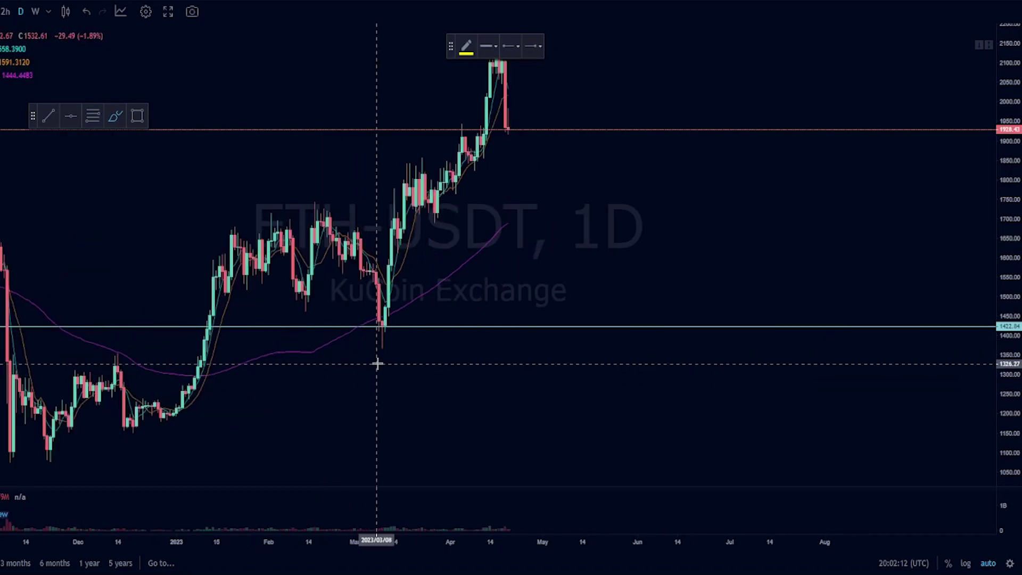
pyautogui.click(384, 341)
pyautogui.moveTo(385, 342)
pyautogui.mouseDown()
pyautogui.moveTo(367, 351)
pyautogui.moveTo(383, 343)
pyautogui.mouseUp()
pyautogui.hotkey('ctrl', 'z')
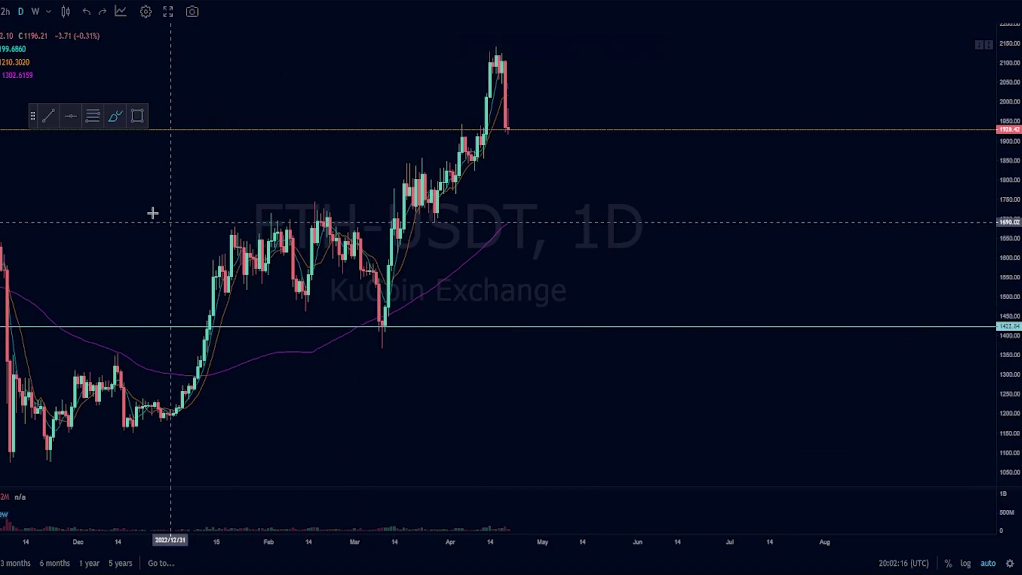
pyautogui.click(74, 123)
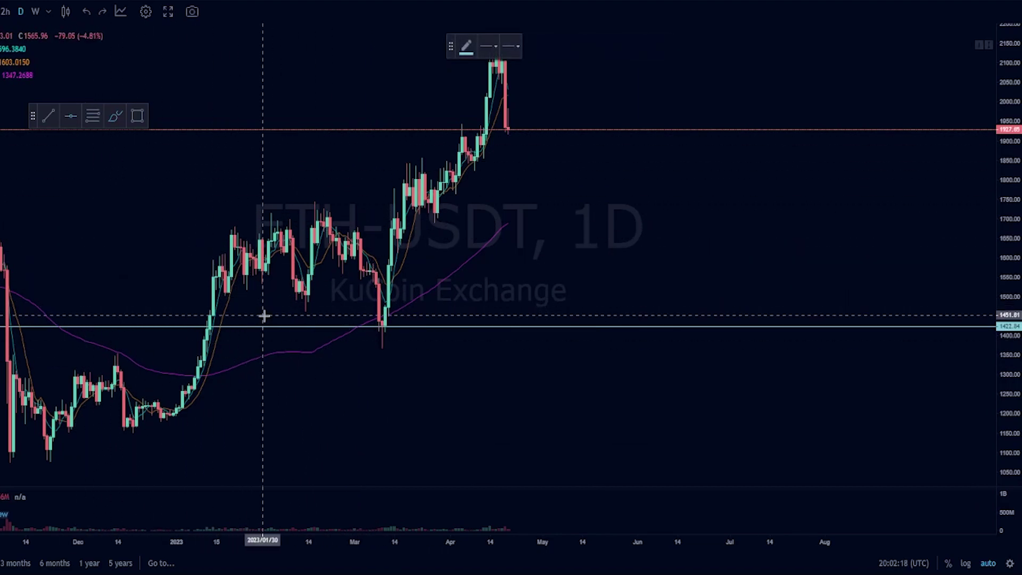
pyautogui.click(390, 351)
pyautogui.rightClick(350, 388)
pyautogui.click(348, 389)
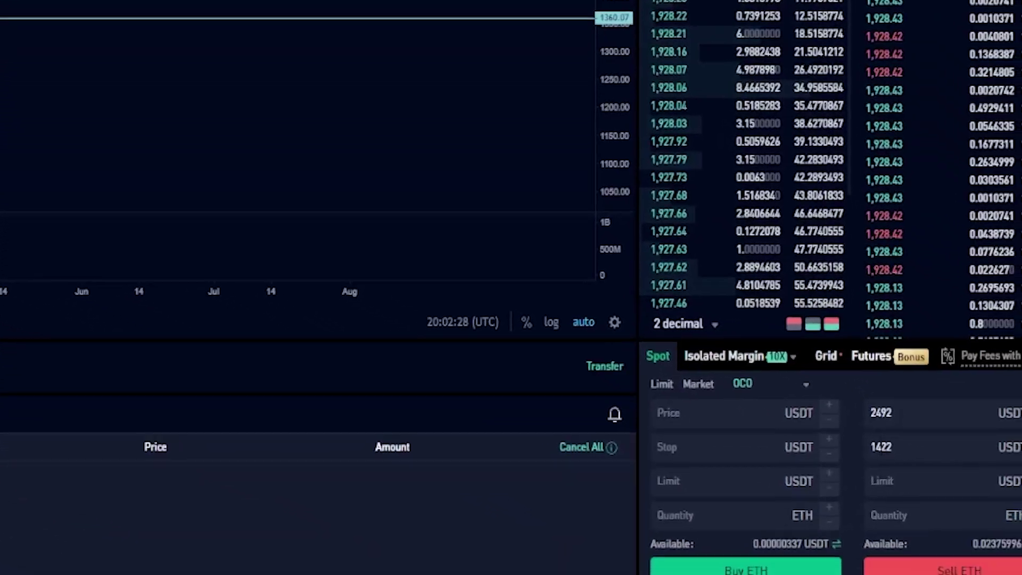
# - Enter 1360 USDT as the sell-side OCO Limit and confirm the value
pyautogui.click(861, 461)
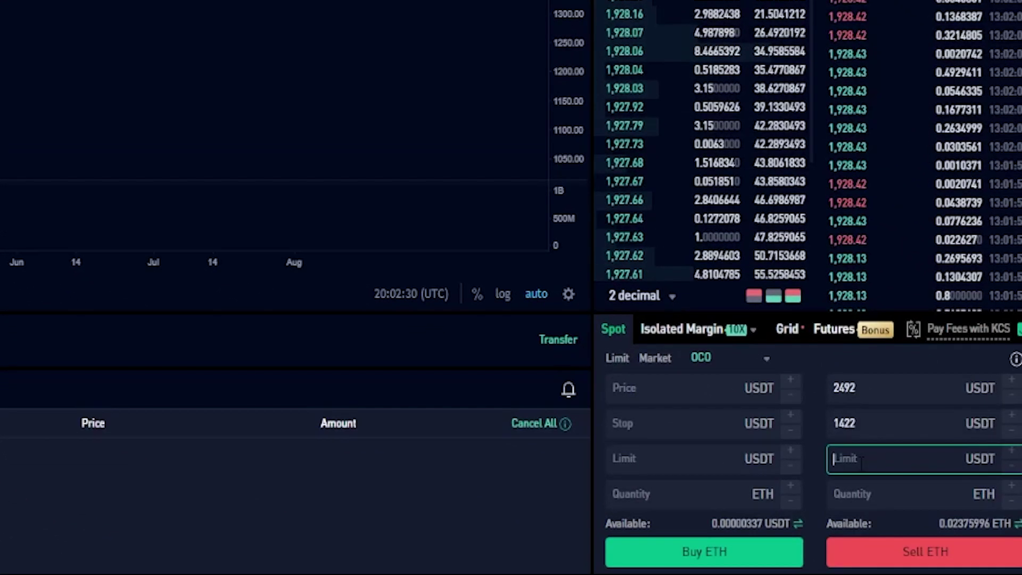
pyautogui.write('1360')
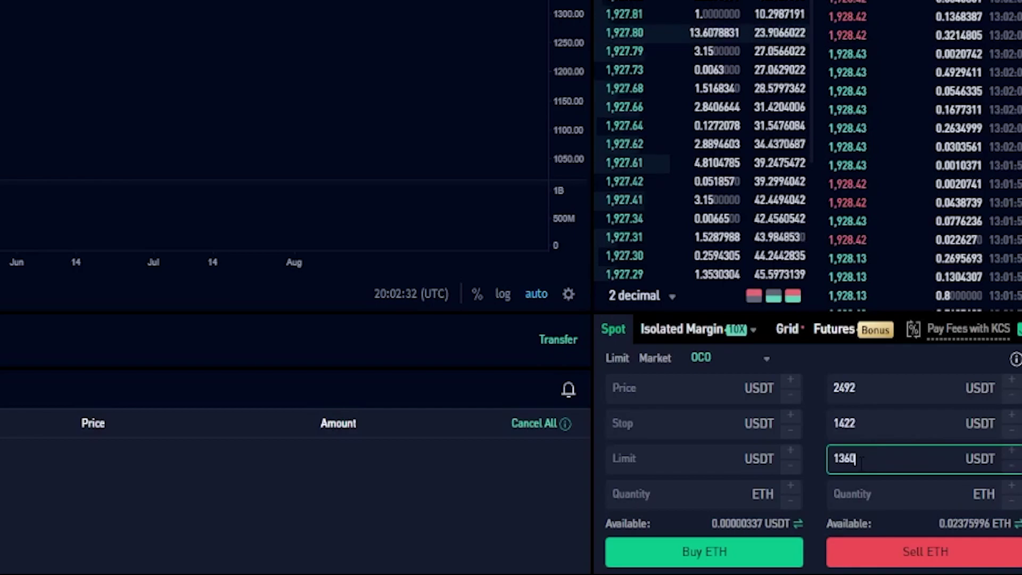
pyautogui.click(888, 424)
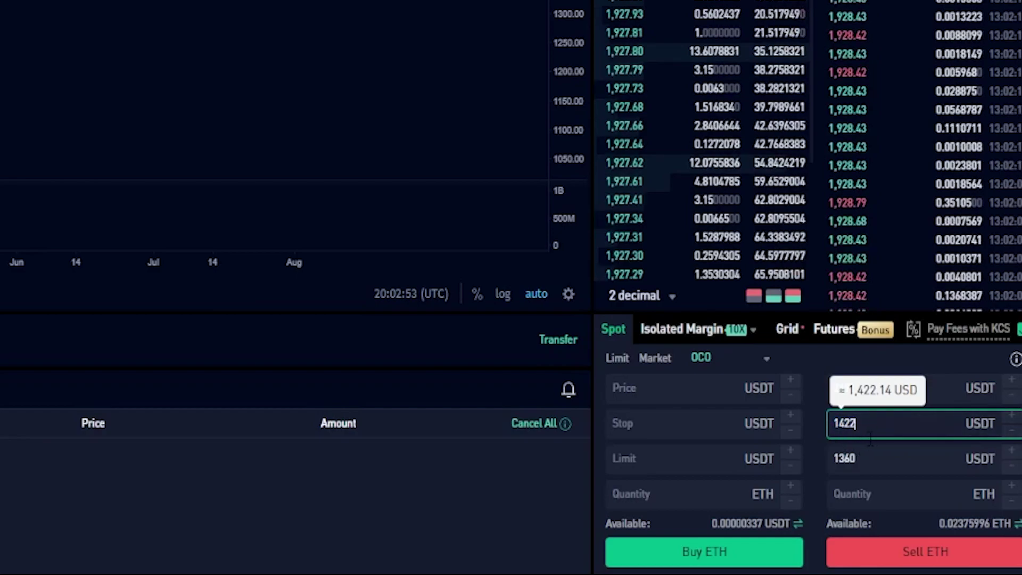
pyautogui.click(872, 463)
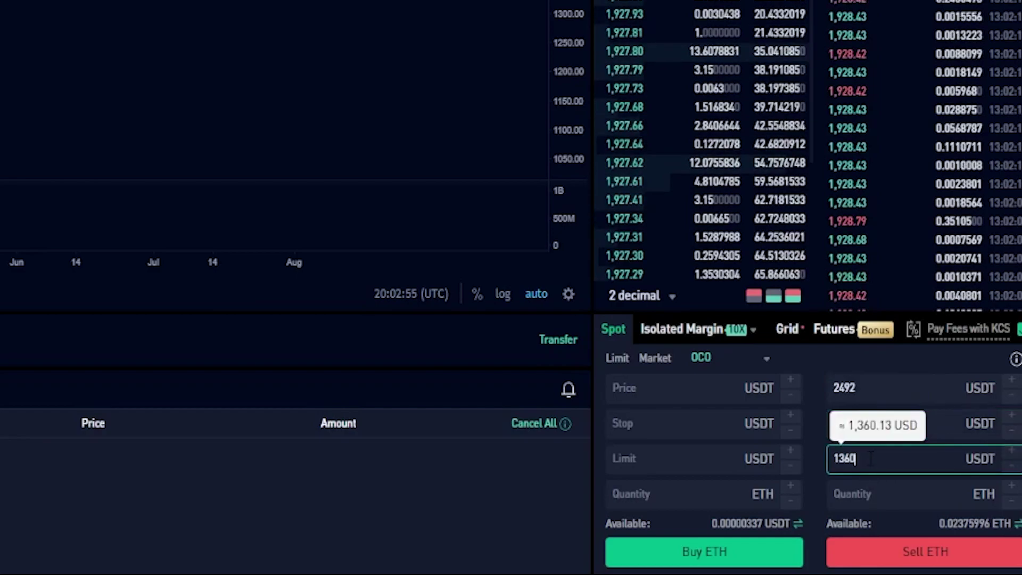
pyautogui.moveTo(872, 463); pyautogui.dragTo(824, 460)
pyautogui.click(824, 460)
pyautogui.click(821, 452)
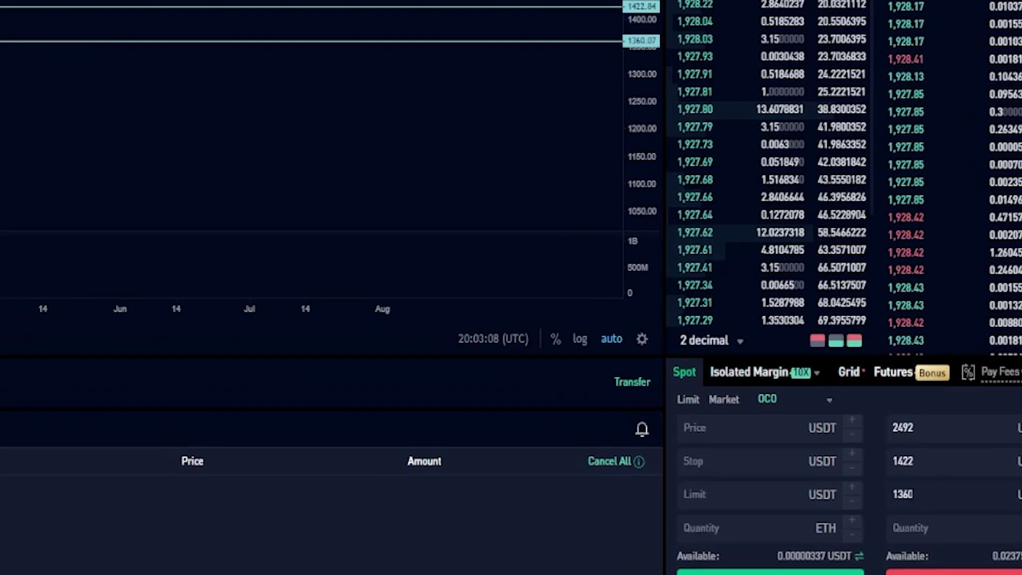
pyautogui.click(93, 116)
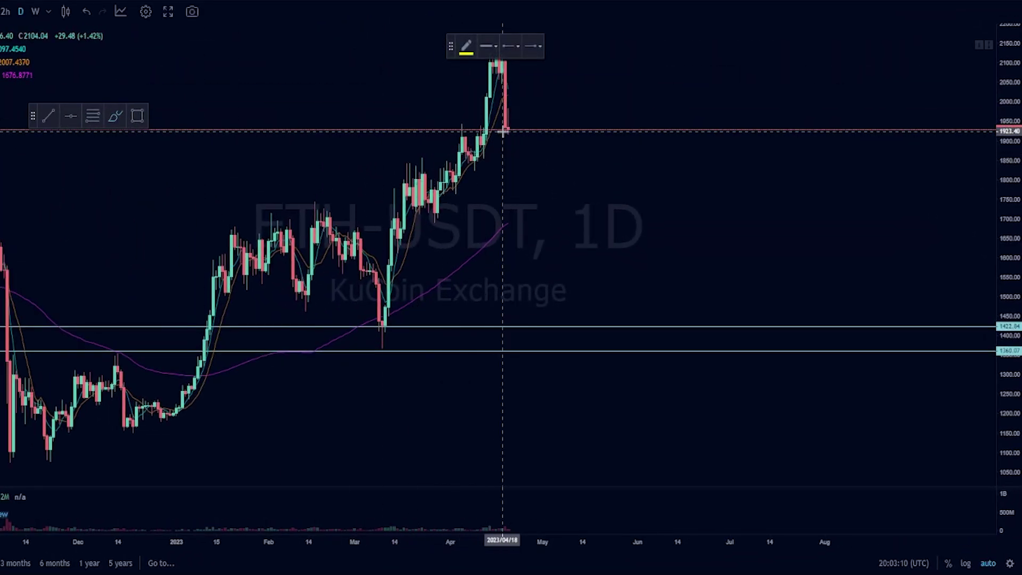
pyautogui.moveTo(504, 131)
pyautogui.mouseDown()
pyautogui.moveTo(525, 239)
pyautogui.moveTo(564, 265)
pyautogui.moveTo(583, 326)
pyautogui.moveTo(585, 392)
pyautogui.mouseUp()
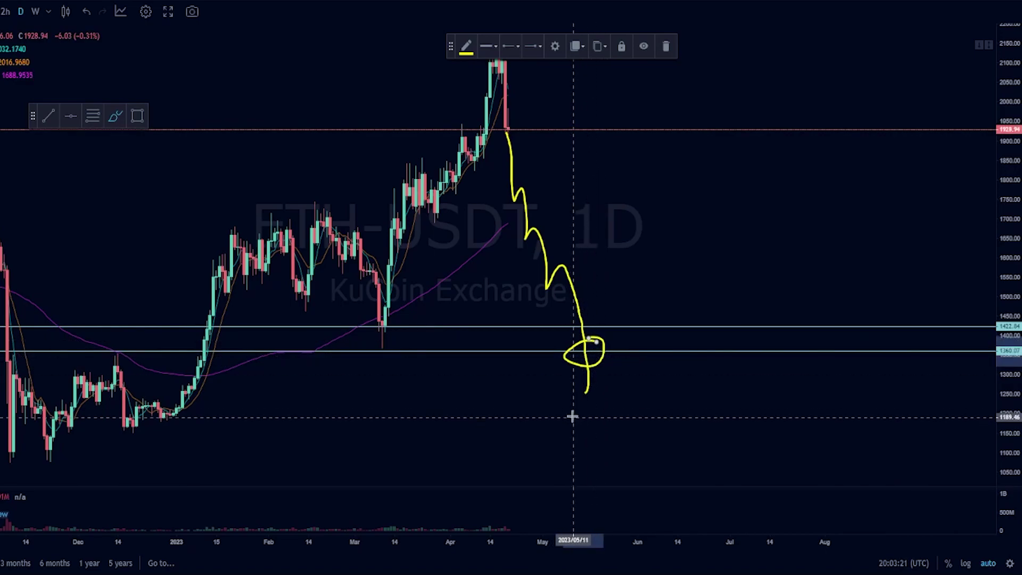
pyautogui.moveTo(607, 409); pyautogui.dragTo(653, 343)
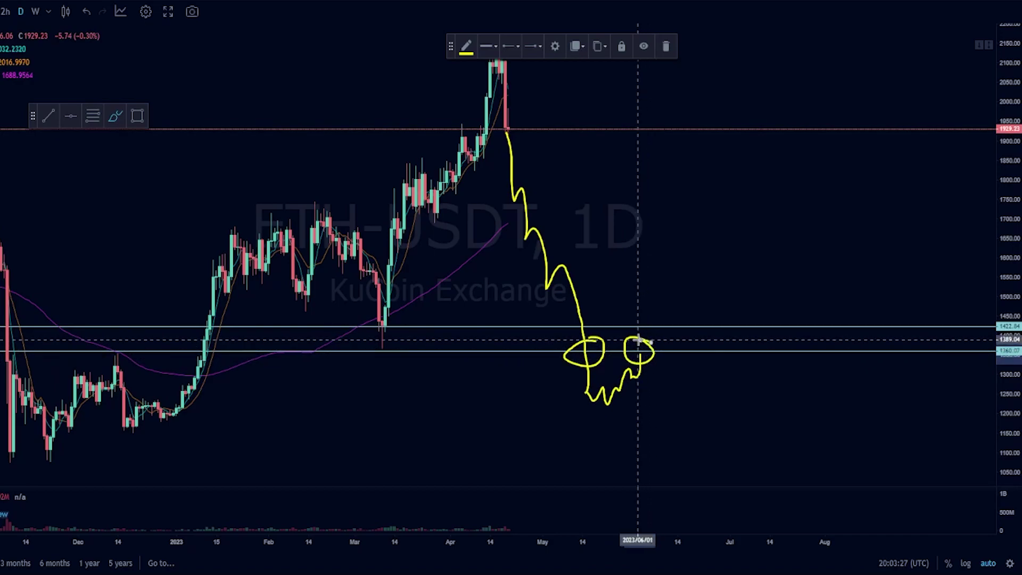
pyautogui.hotkey('ctrl', 'z')
pyautogui.hotkey('ctrl', 'z')
pyautogui.hotkey('ctrl', 'z')
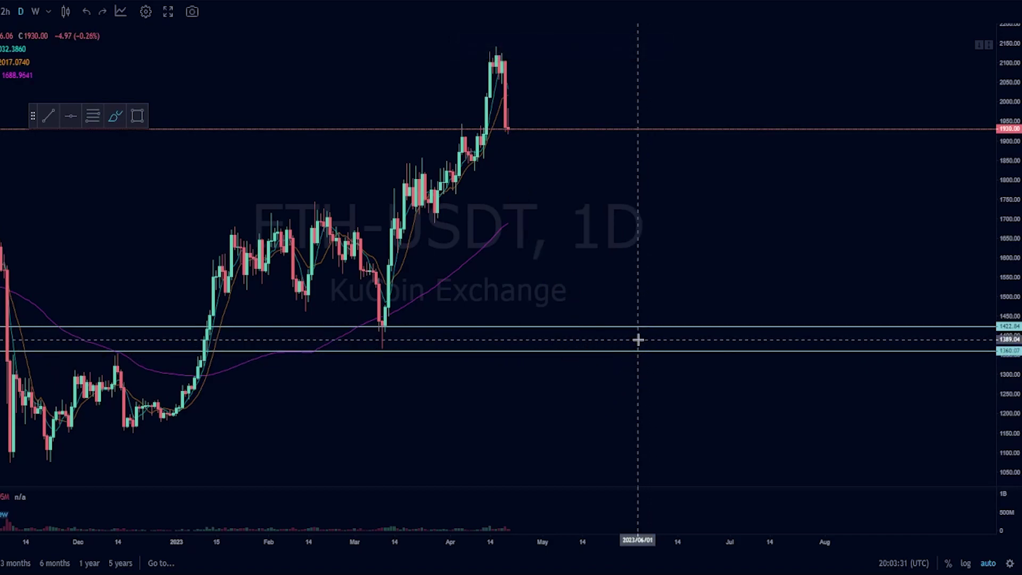
pyautogui.moveTo(618, 314)
pyautogui.mouseDown()
pyautogui.moveTo(586, 308)
pyautogui.moveTo(573, 330)
pyautogui.moveTo(616, 328)
pyautogui.moveTo(618, 314)
pyautogui.mouseUp()
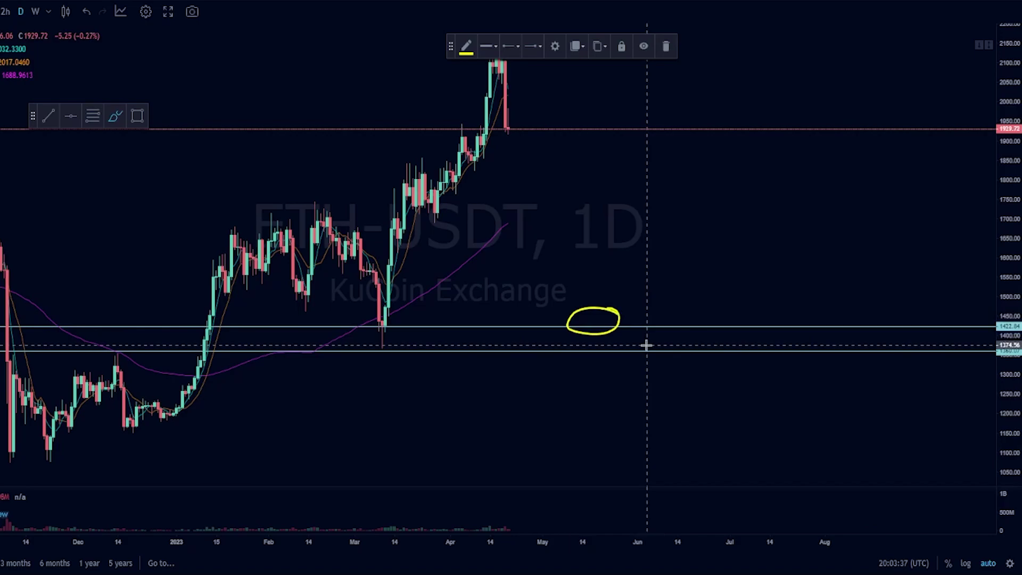
pyautogui.moveTo(644, 345)
pyautogui.mouseDown()
pyautogui.moveTo(631, 344)
pyautogui.moveTo(628, 367)
pyautogui.moveTo(654, 347)
pyautogui.moveTo(639, 349)
pyautogui.mouseUp()
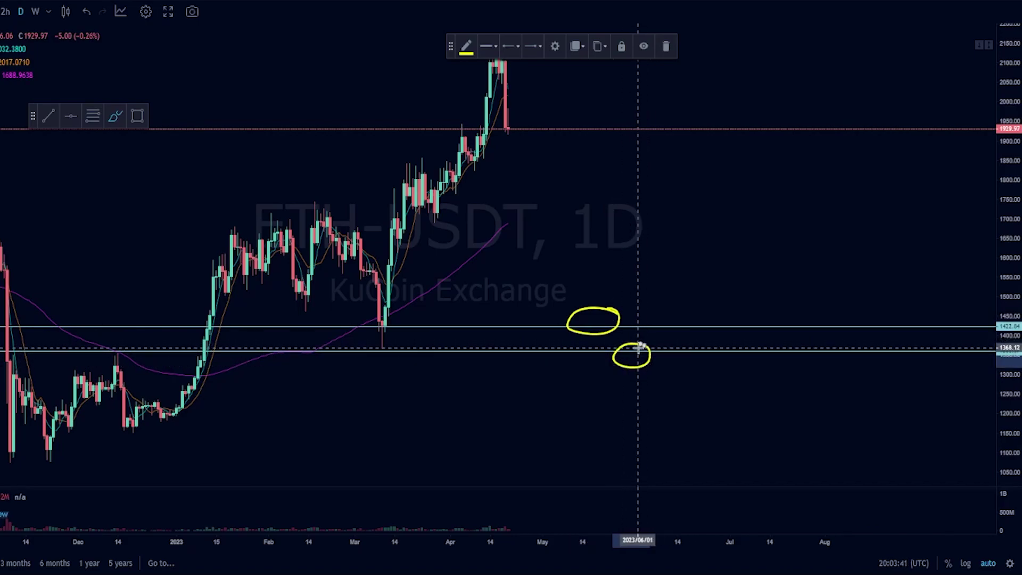
pyautogui.hotkey('ctrl', 'z')
pyautogui.hotkey('ctrl', 'z')
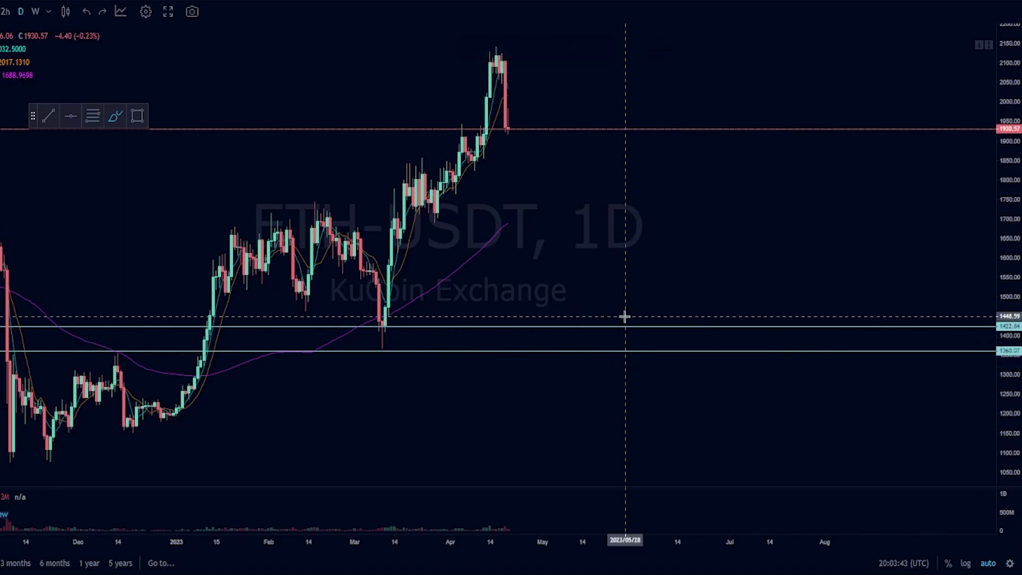
pyautogui.moveTo(622, 316)
pyautogui.mouseDown()
pyautogui.moveTo(604, 315)
pyautogui.moveTo(593, 334)
pyautogui.moveTo(621, 322)
pyautogui.moveTo(613, 314)
pyautogui.mouseUp()
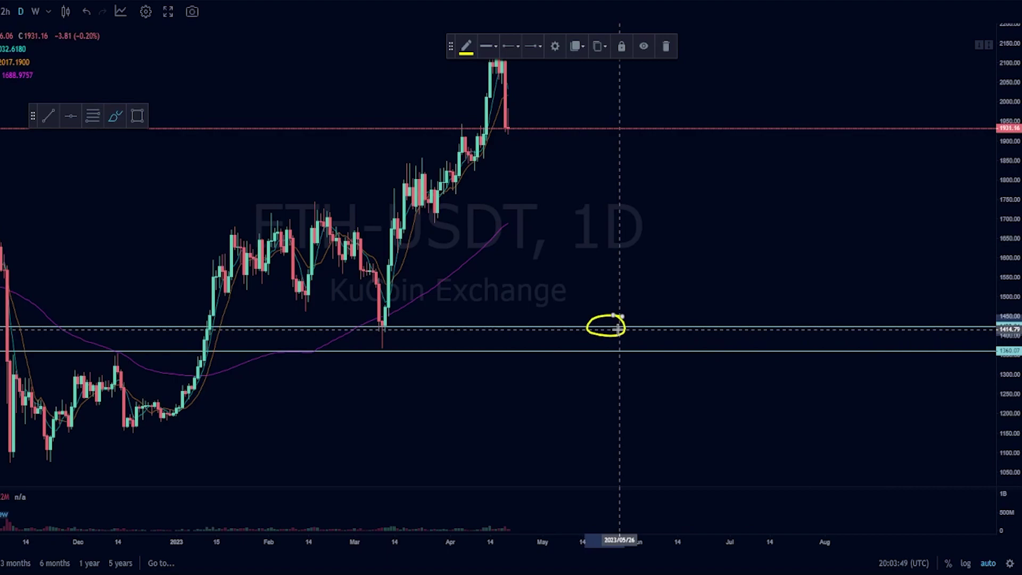
pyautogui.hotkey('ctrl', 'z')
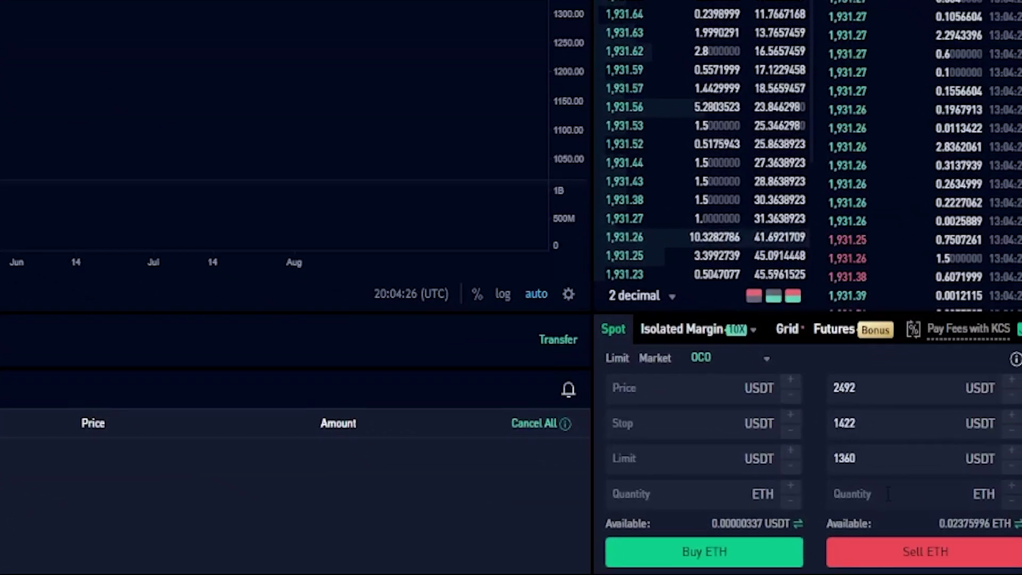
# - Check the available ETH balance, set quantity 0.023 ETH, and submit the OCO sell
pyautogui.click(888, 494)
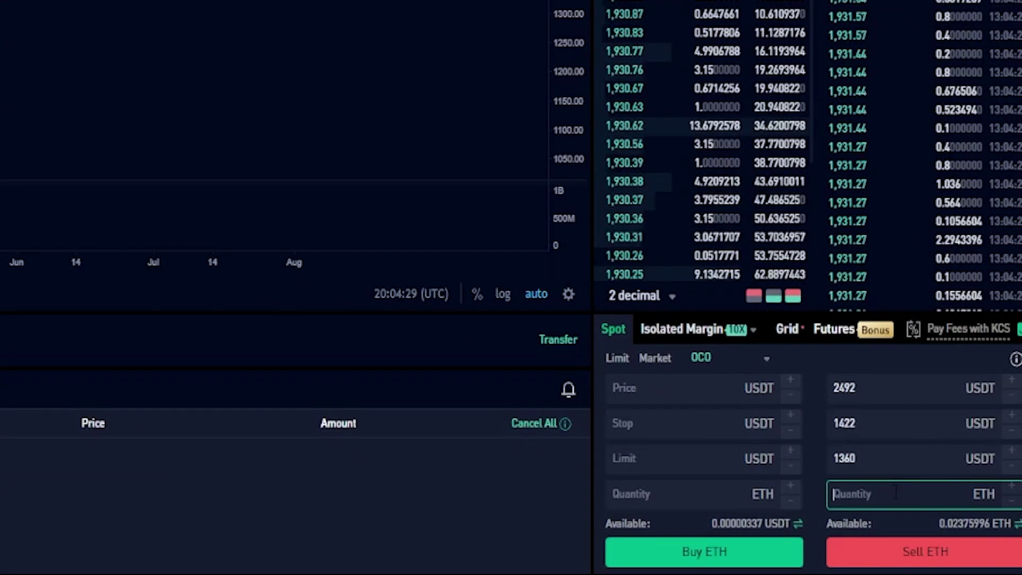
pyautogui.moveTo(931, 526); pyautogui.dragTo(970, 524)
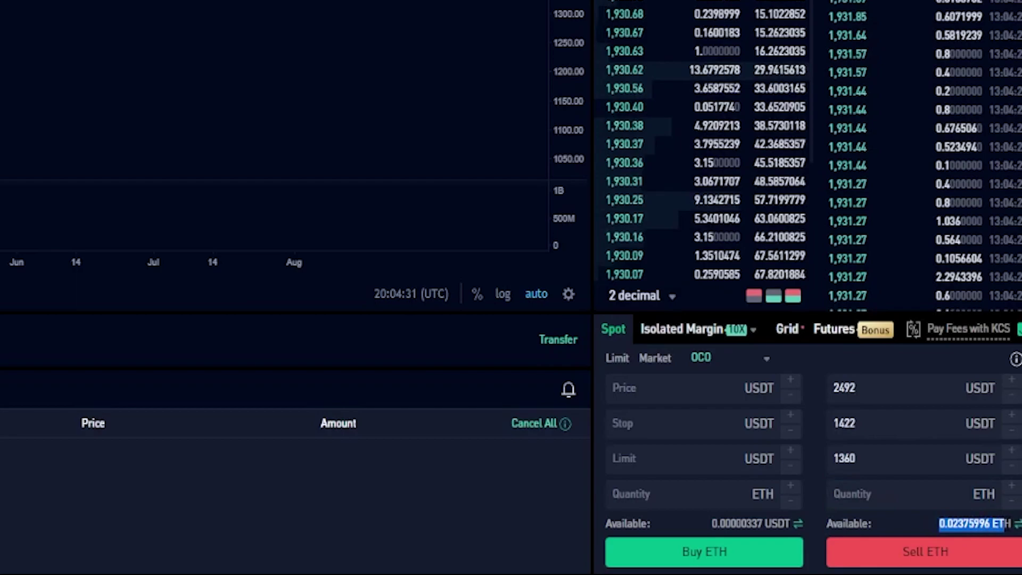
pyautogui.click(922, 525)
pyautogui.click(897, 496)
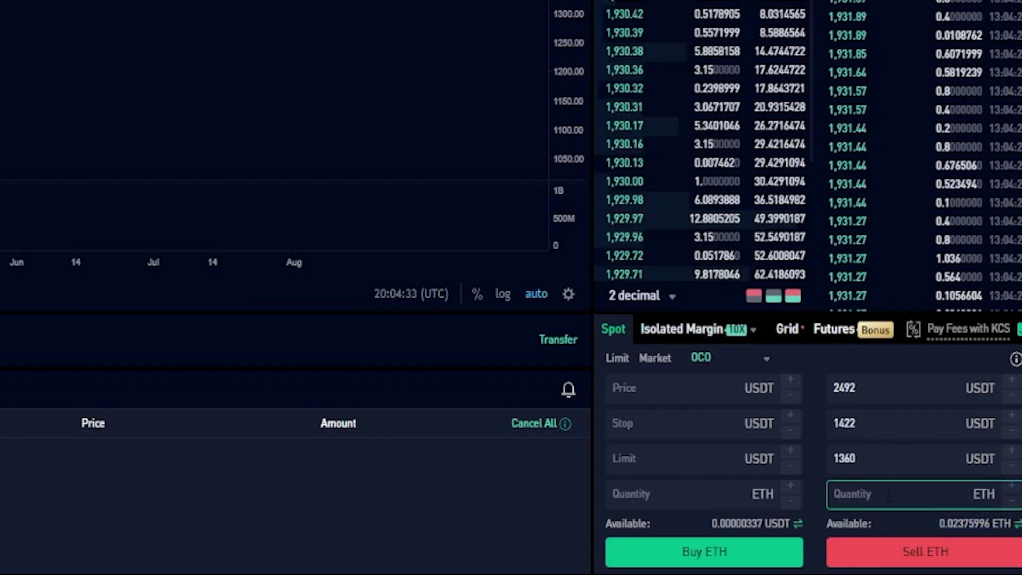
pyautogui.write('0.0')
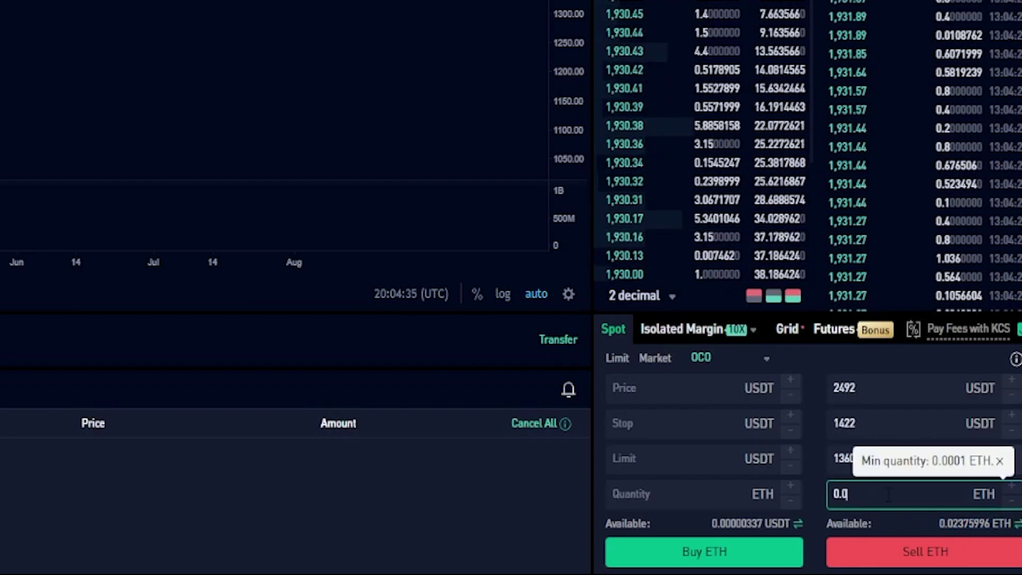
pyautogui.write('23')
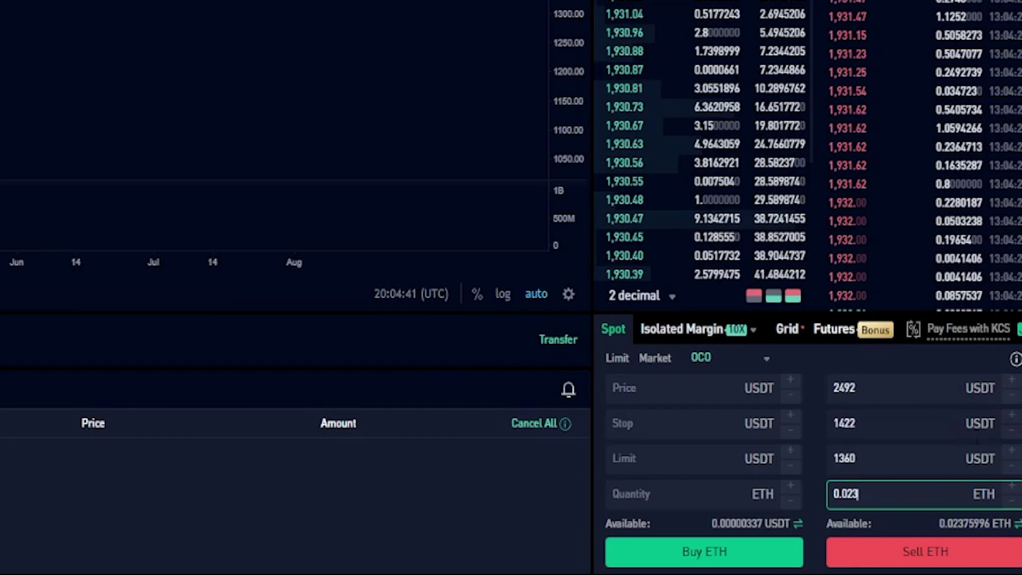
pyautogui.click(922, 561)
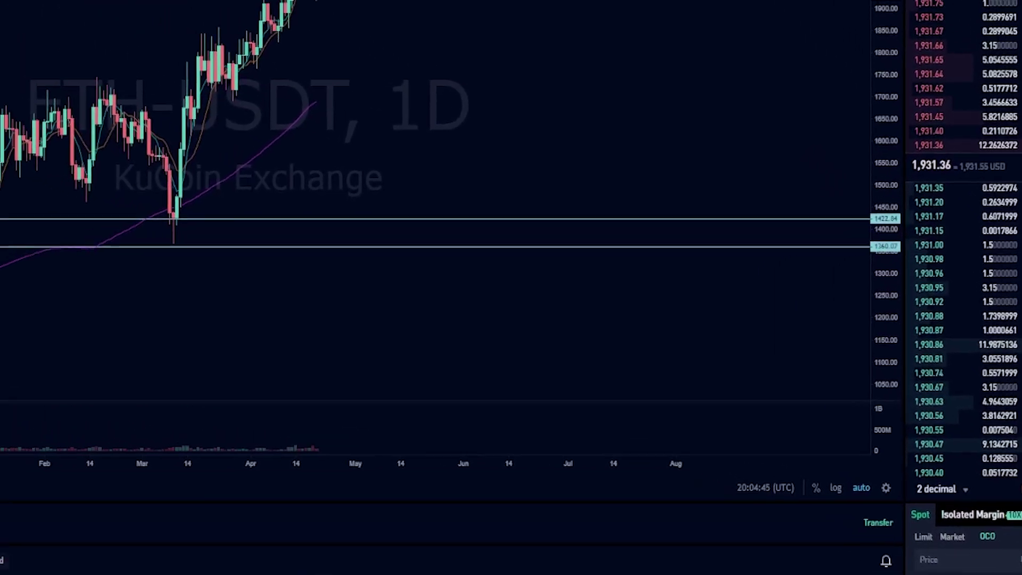
pyautogui.scroll(-5, 730, 213)
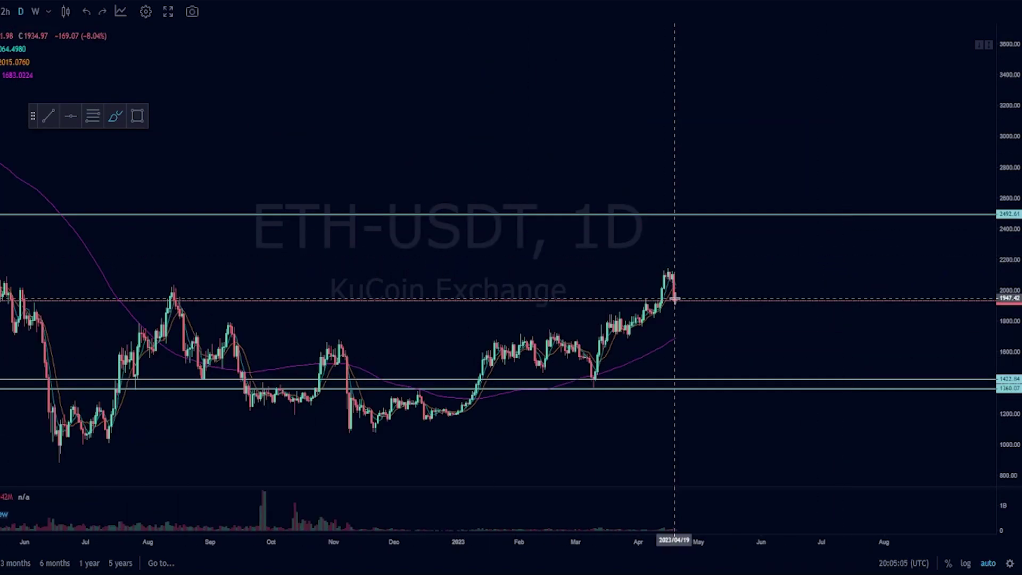
pyautogui.moveTo(675, 298)
pyautogui.mouseDown()
pyautogui.moveTo(698, 293)
pyautogui.moveTo(723, 259)
pyautogui.moveTo(724, 201)
pyautogui.moveTo(707, 218)
pyautogui.moveTo(739, 215)
pyautogui.mouseUp()
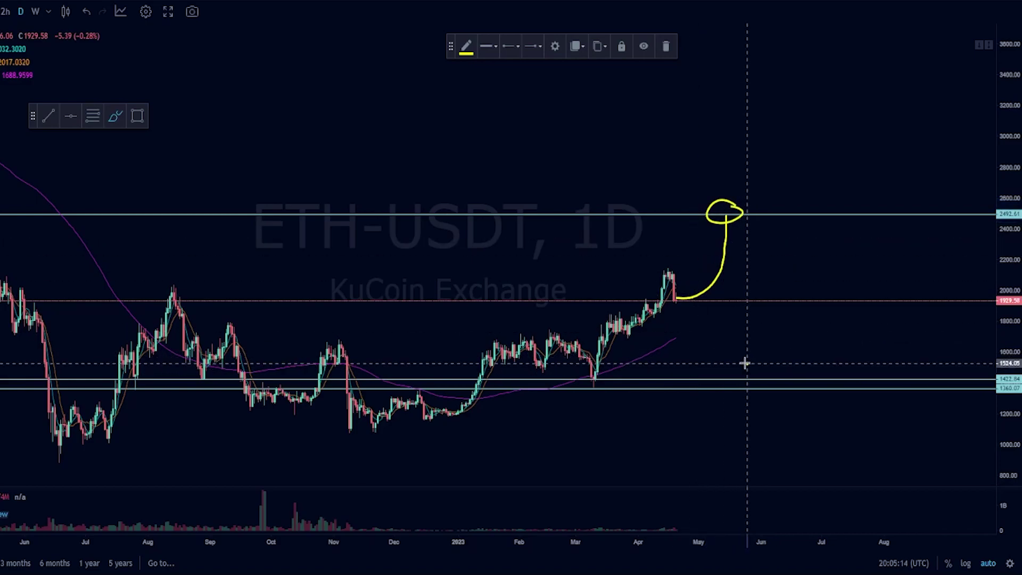
pyautogui.moveTo(745, 362)
pyautogui.mouseDown()
pyautogui.moveTo(739, 402)
pyautogui.moveTo(750, 359)
pyautogui.mouseUp()
pyautogui.hotkey('ctrl', 'z')
pyautogui.hotkey('ctrl', 'z')
pyautogui.hotkey('ctrl', 'z')
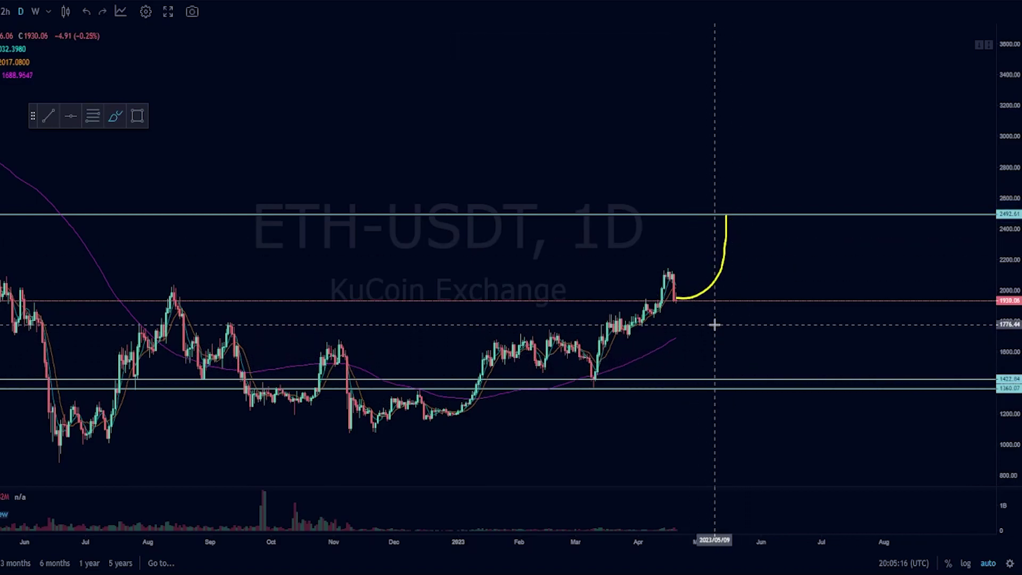
pyautogui.moveTo(676, 300)
pyautogui.mouseDown()
pyautogui.moveTo(708, 334)
pyautogui.moveTo(719, 371)
pyautogui.moveTo(726, 367)
pyautogui.mouseUp()
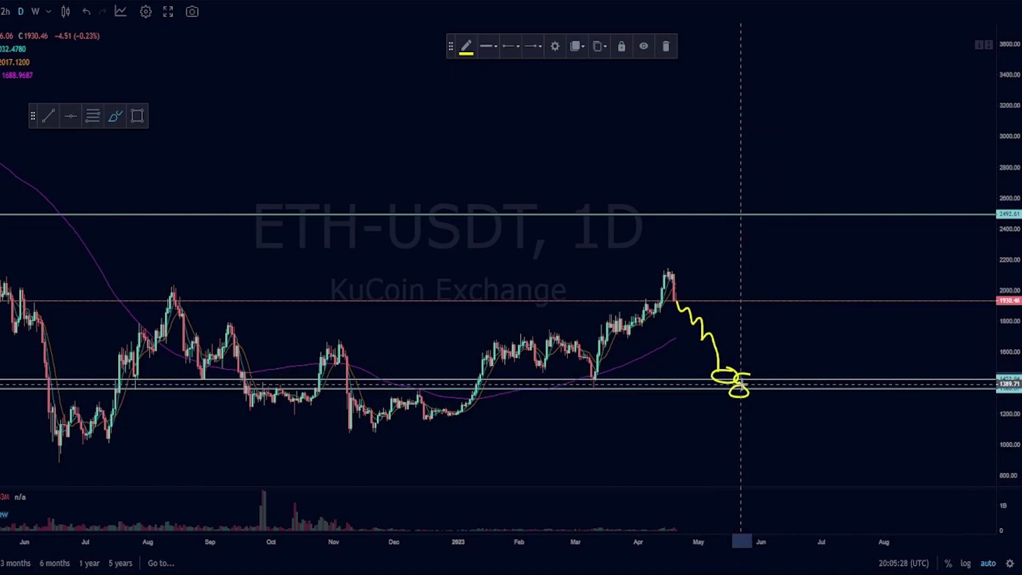
pyautogui.press('Delete')
pyautogui.moveTo(735, 367)
pyautogui.mouseDown()
pyautogui.moveTo(705, 368)
pyautogui.moveTo(720, 392)
pyautogui.moveTo(725, 364)
pyautogui.mouseUp()
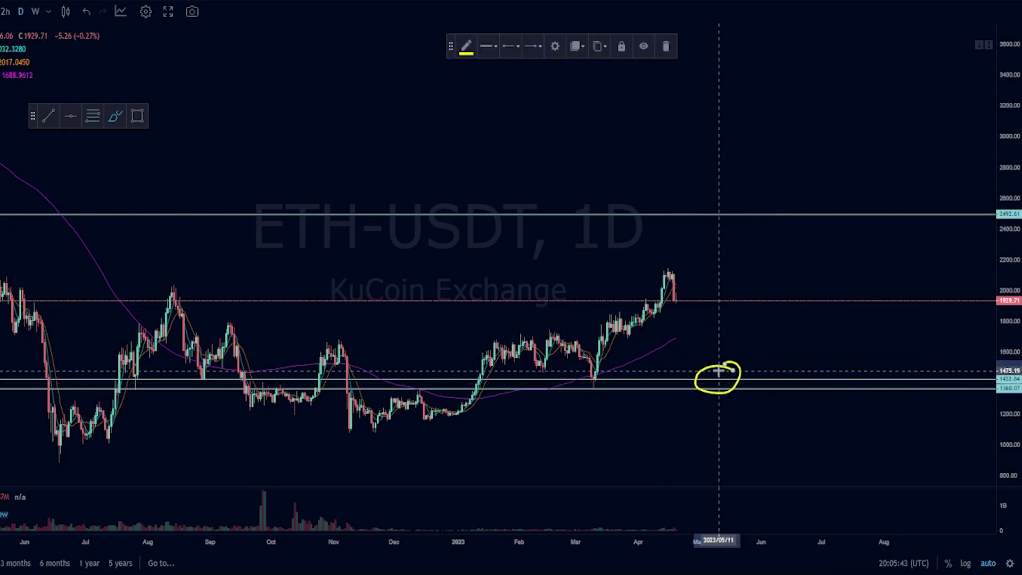
pyautogui.moveTo(746, 202)
pyautogui.mouseDown()
pyautogui.moveTo(731, 198)
pyautogui.moveTo(716, 231)
pyautogui.moveTo(745, 205)
pyautogui.mouseUp()
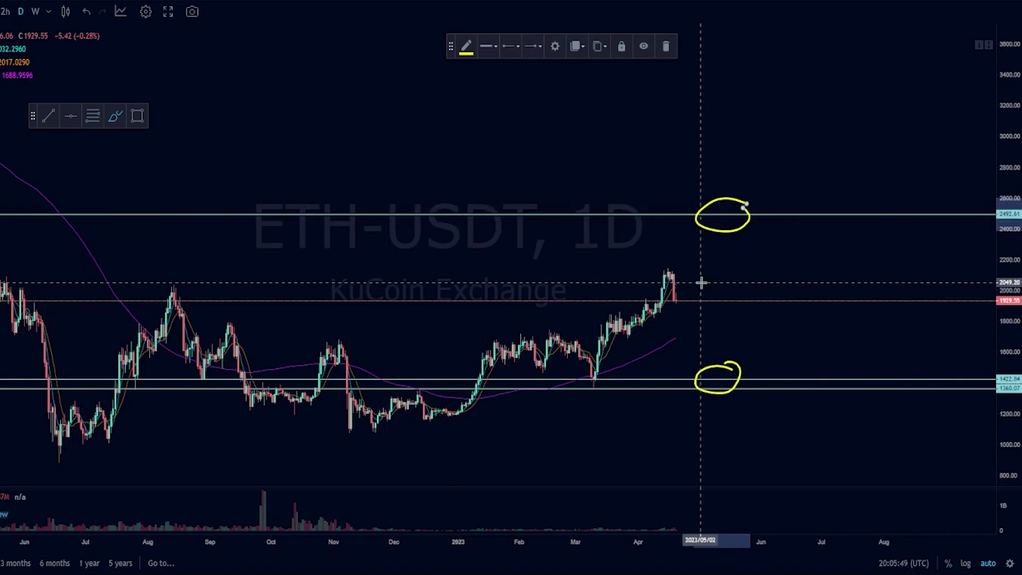
pyautogui.hotkey('ctrl', 'z')
pyautogui.hotkey('ctrl', 'z')
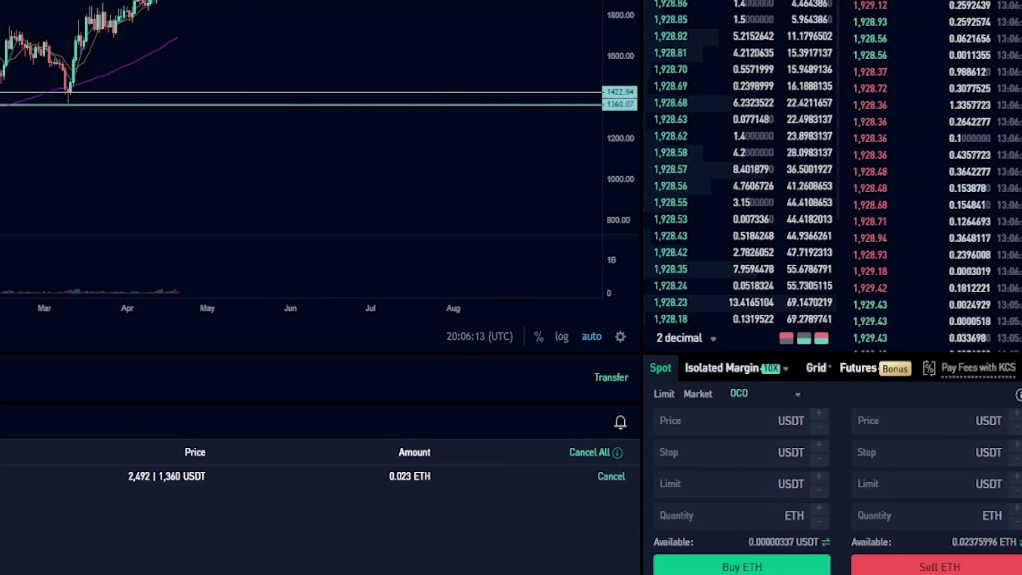
# - Cancel the ETH/USDT OCO sell order in Open Orders
pyautogui.click(614, 480)
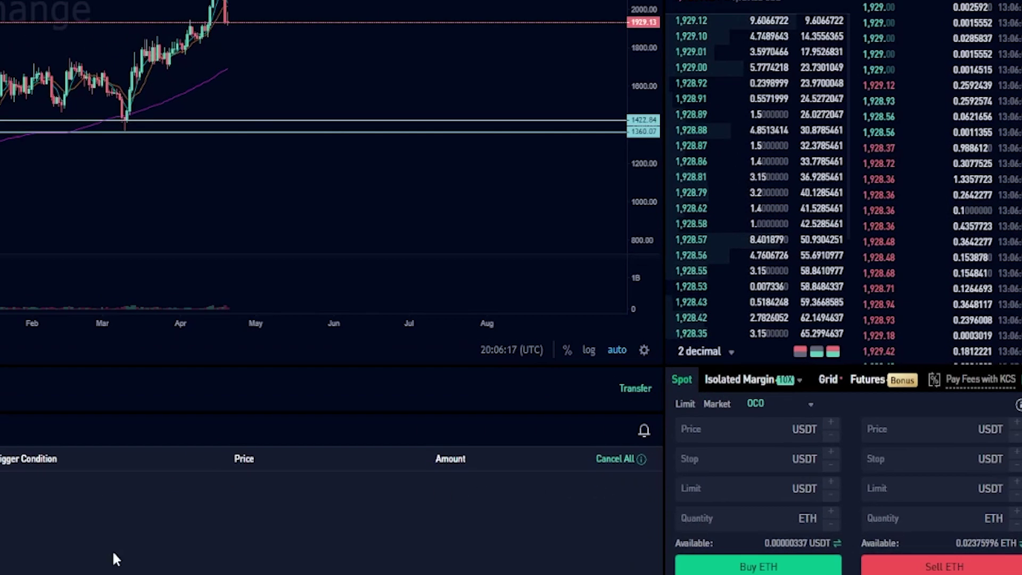